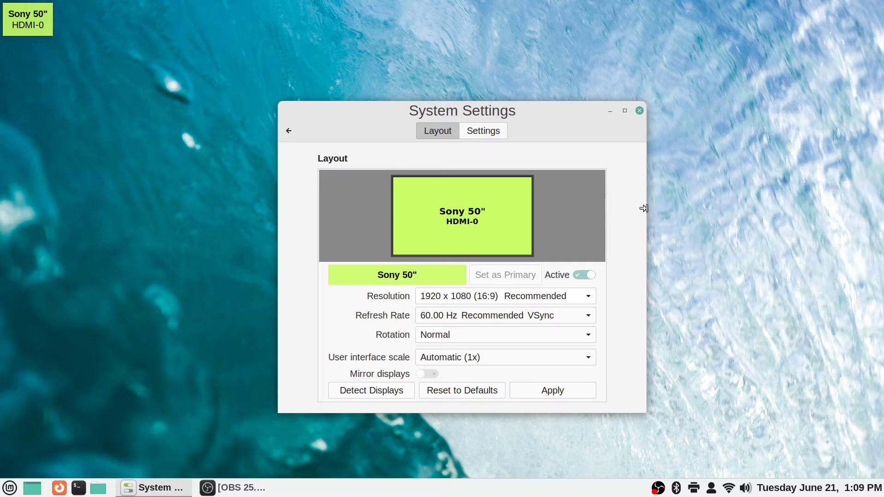
Step: Browse the resolution list through 1024 x 768, 1600 x 900, 1280 x 720, 1280 x 1024 and 1920 x 1080i
key("space")
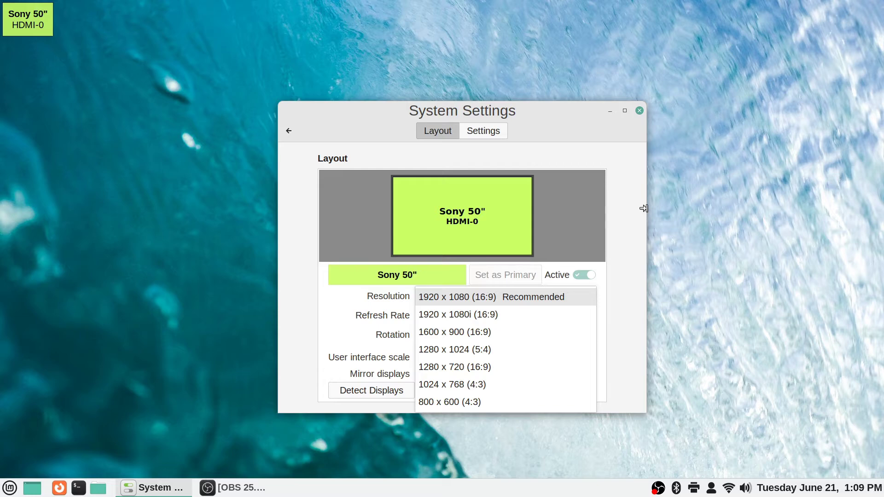
key("Down")
key("Down")
key("Down")
key("Down")
key("Down")
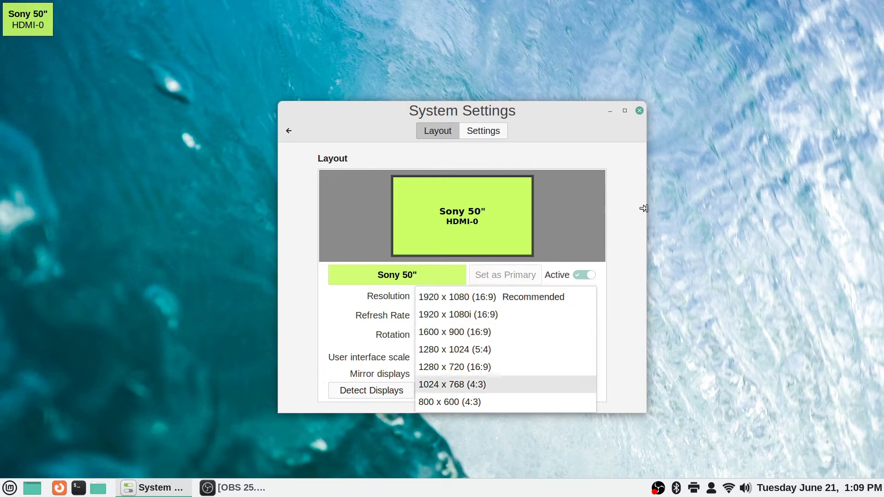
key("Up")
key("Up")
key("Up")
key("Up")
key("Up")
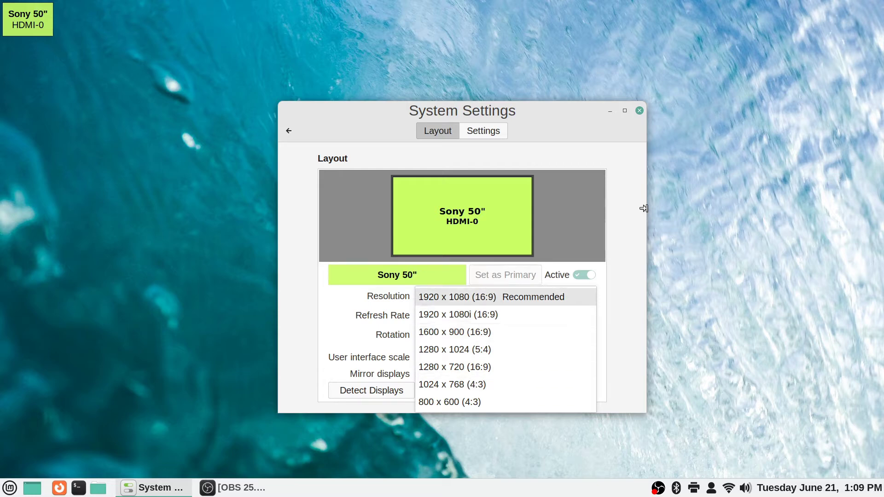
key("Down")
key("Down")
key("Down")
key("Up")
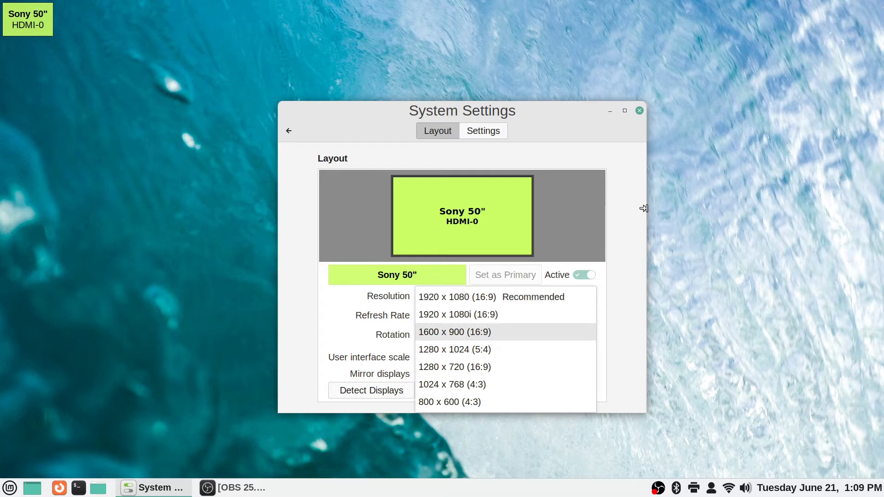
key("Up")
key("Up")
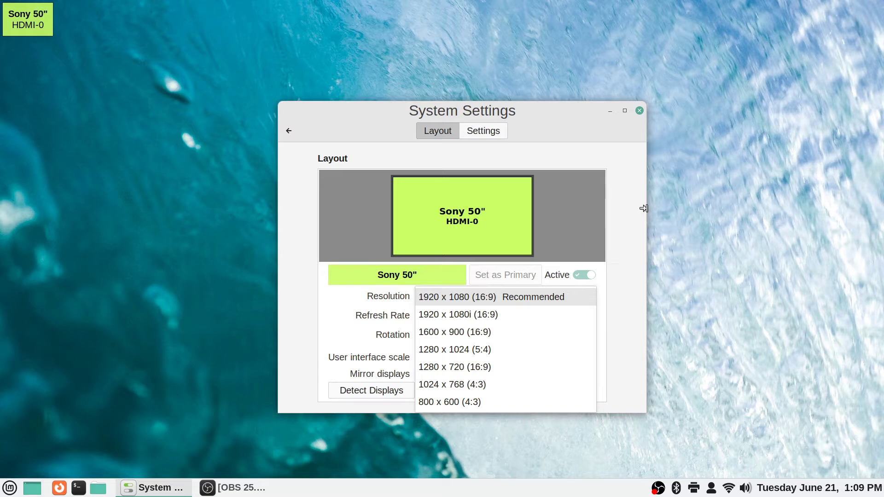
key("Down")
key("Down")
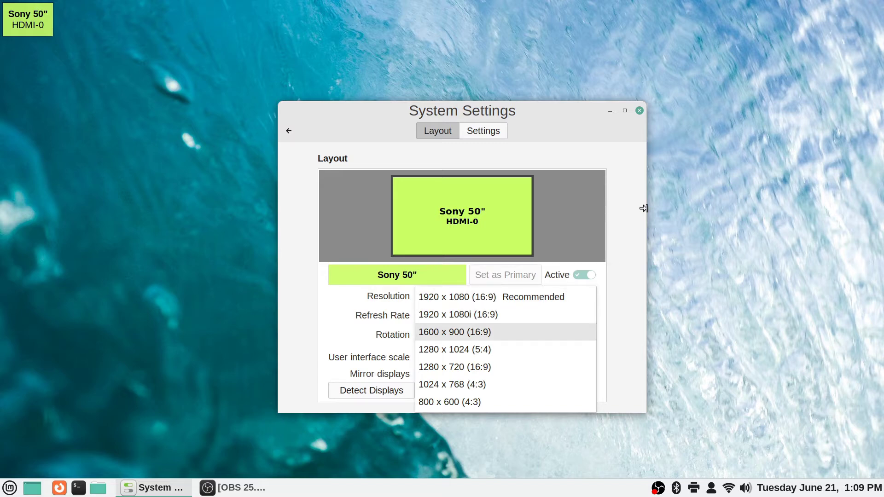
key("Down")
key("Down")
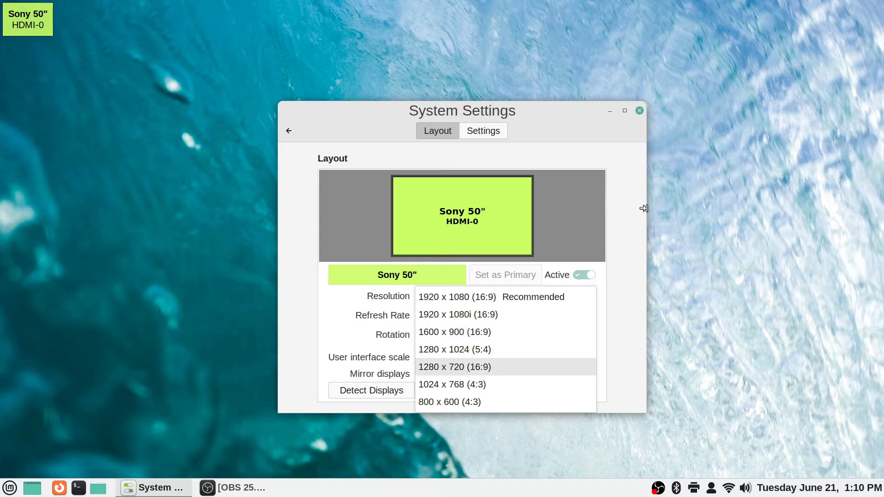
key("Down")
key("Down")
key("Up")
key("Up")
key("Up")
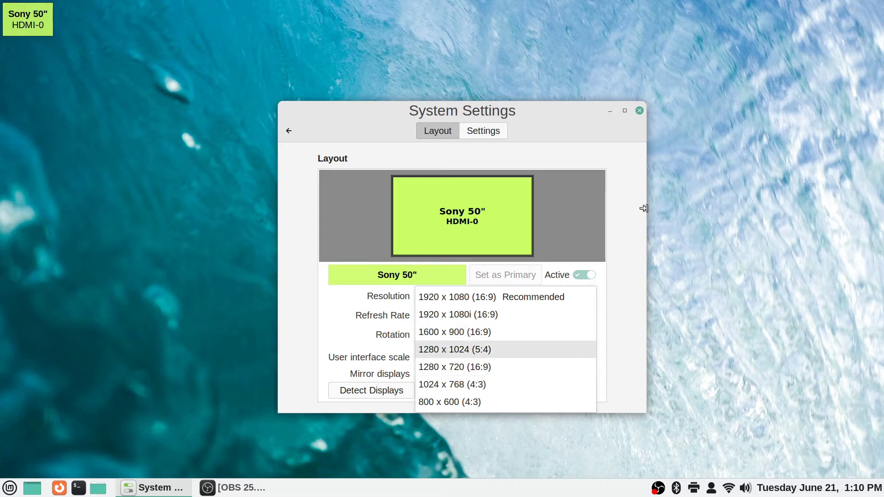
key("Up")
key("Up")
key("Up")
key("Down")
key("Down")
key("Down")
key("Down")
key("Down")
key("Down")
key("Up")
key("Up")
key("Up")
key("Up")
key("Up")
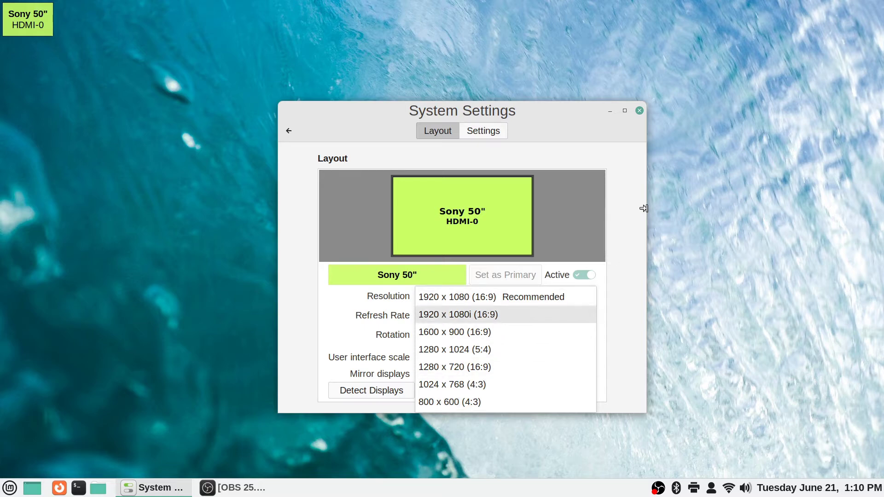
key("Up")
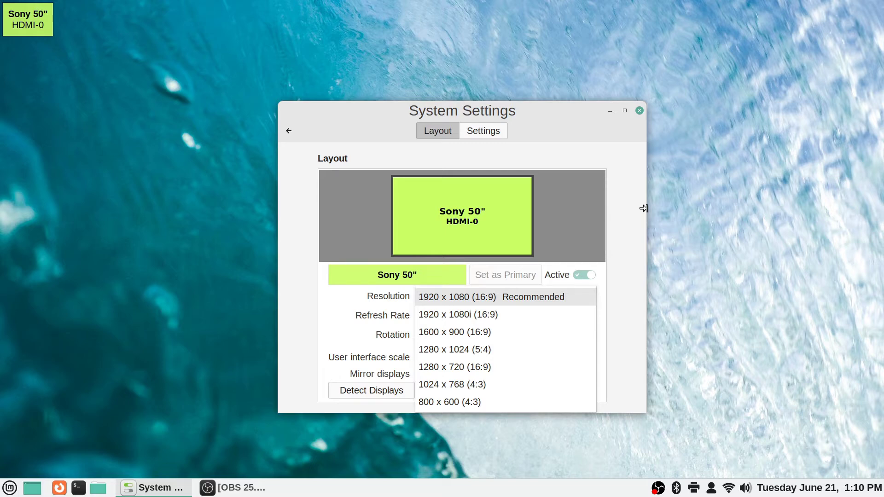
Step: Compare 1600 x 900, 1280 x 1024 and 1280 x 720, then close the list on 1920 x 1080 Recommended
key("Down")
key("Down")
key("Down")
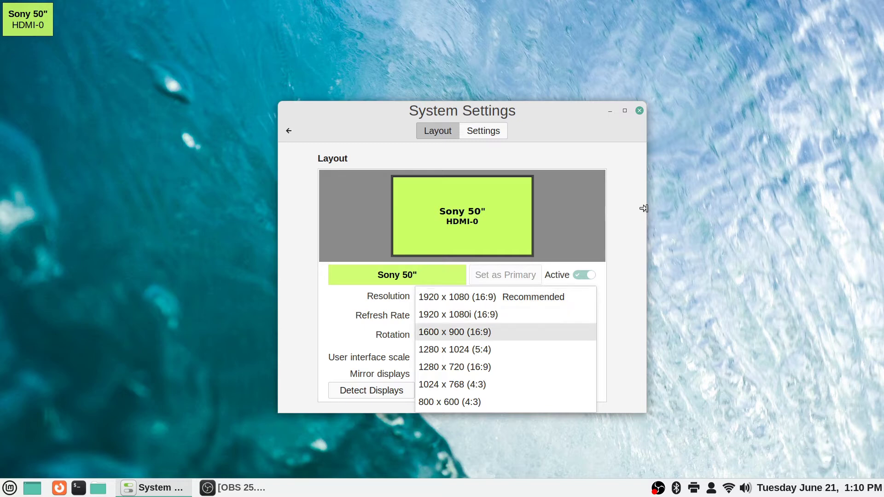
key("Up")
key("Down")
key("Up")
key("Down")
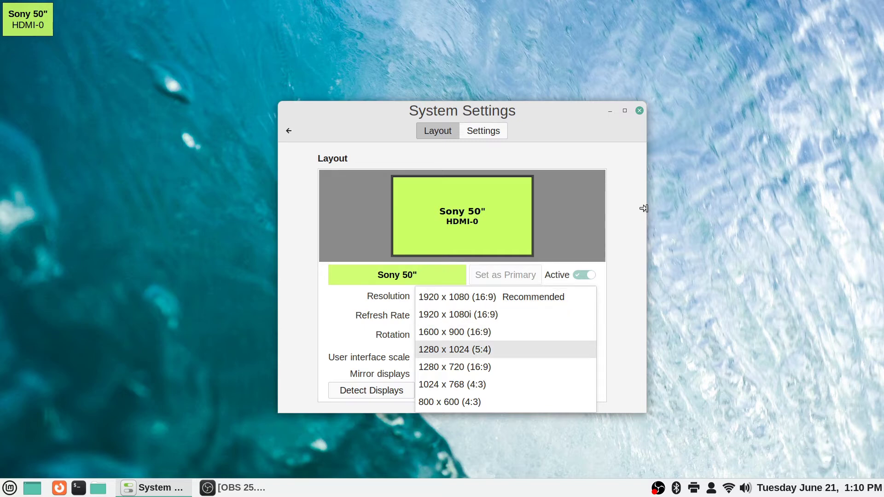
key("Up")
key("Down")
key("Up")
key("Down")
key("Up")
key("Down")
key("Up")
key("Down")
key("Up")
key("Down")
key("Down")
key("Up")
key("Up")
key("Down")
key("Down")
key("Up")
key("Up")
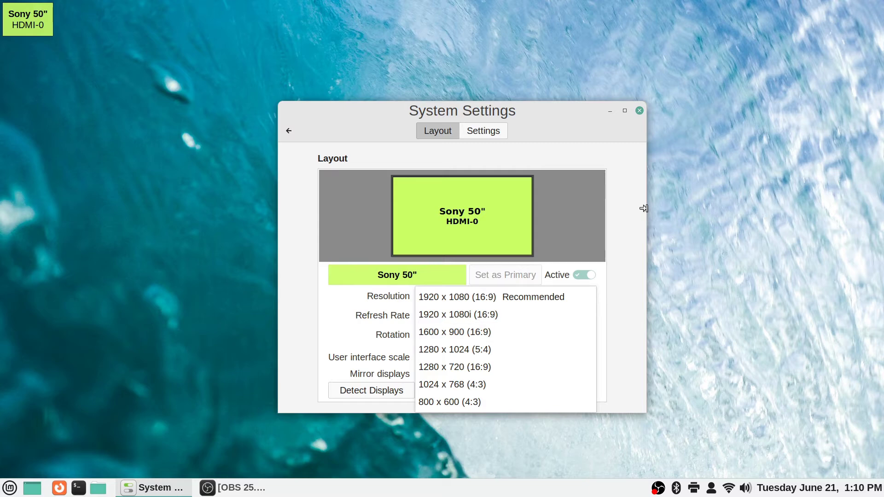
key("Down")
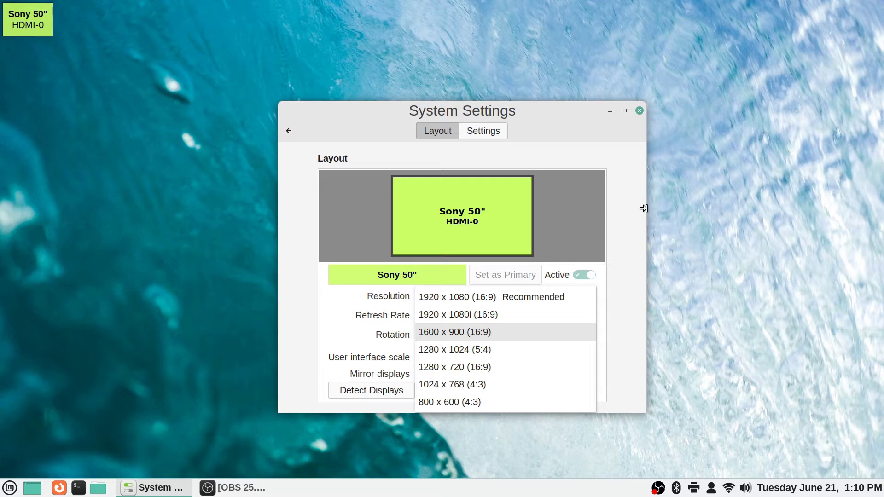
key("Up")
key("Up")
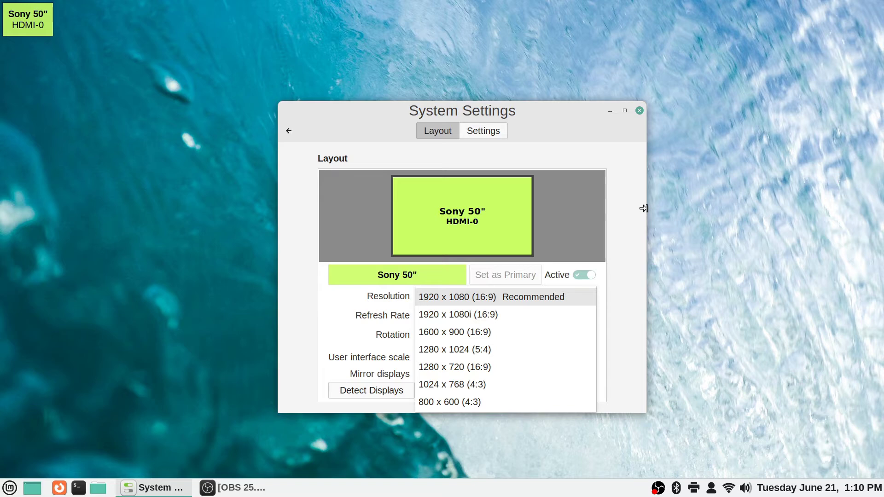
key("Return")
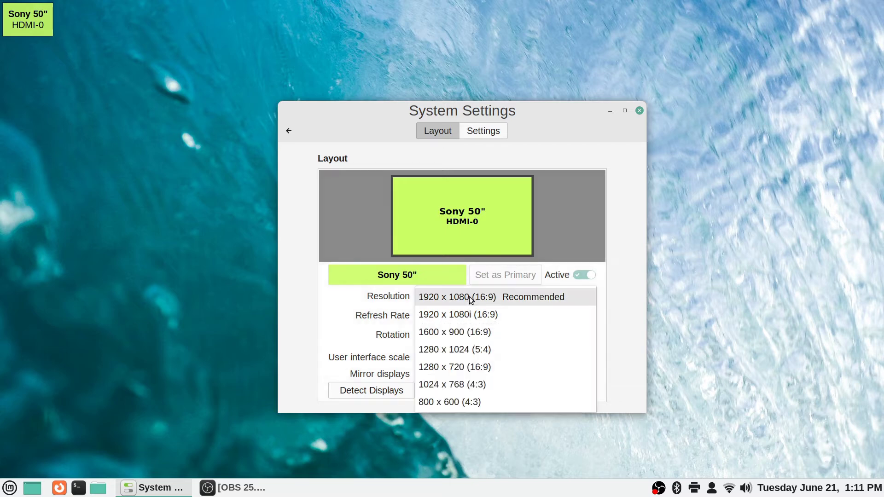
Step: Preview the 1280 x 720, 1920 x 1080i and 1600 x 900 resolutions against 1920 x 1080
key("Down")
key("Down")
key("Down")
key("Down")
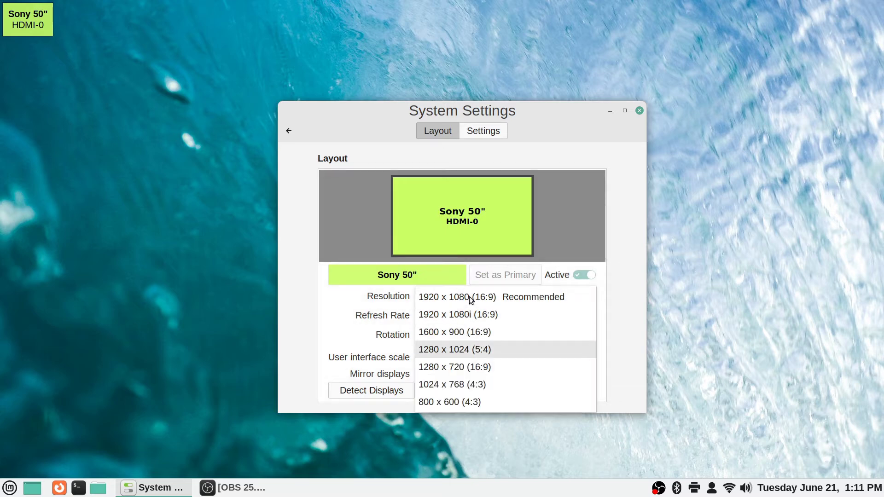
key("Up")
key("Up")
key("Up")
key("Up")
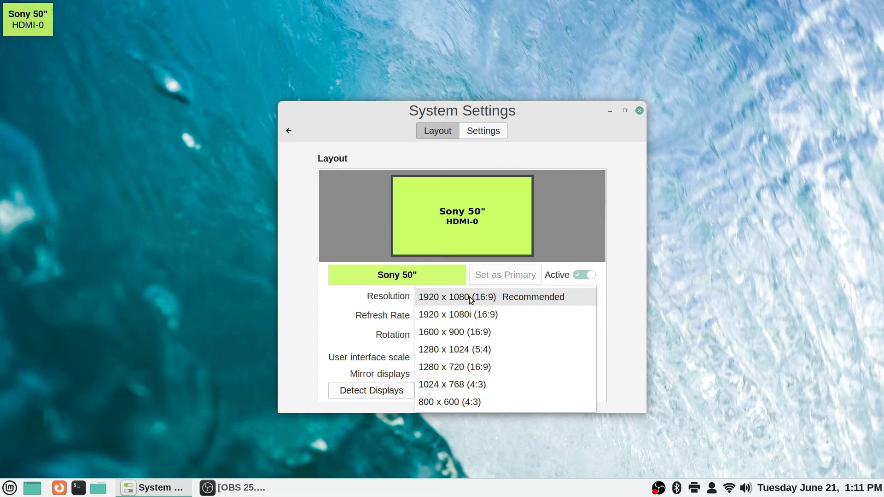
key("Down")
key("Up")
key("Down")
key("Down")
key("Down")
key("Down")
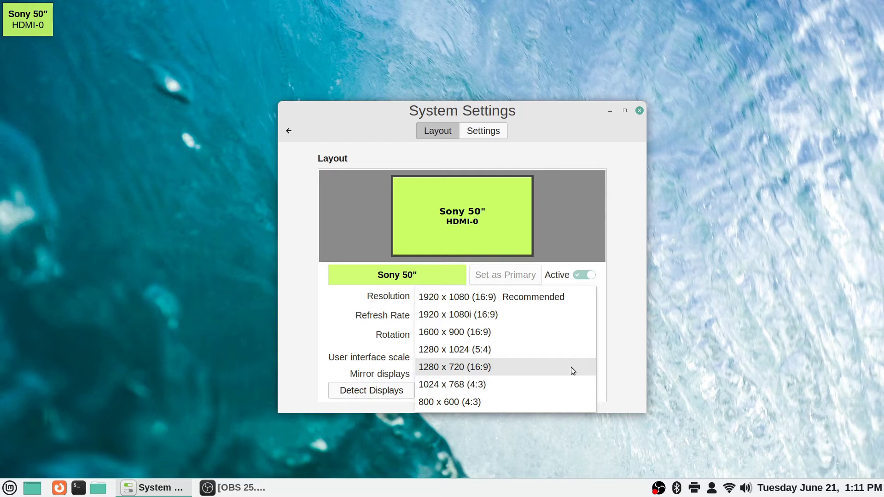
key("Home")
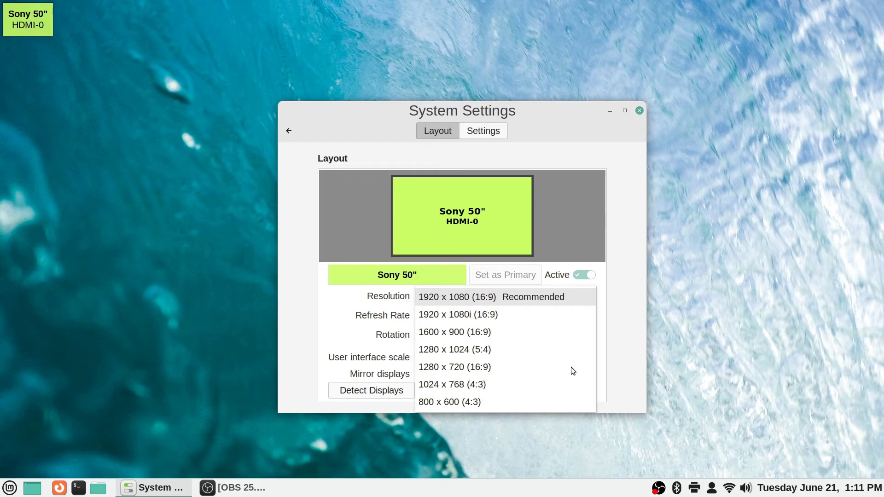
key("Down")
key("Down")
key("Down")
key("Down")
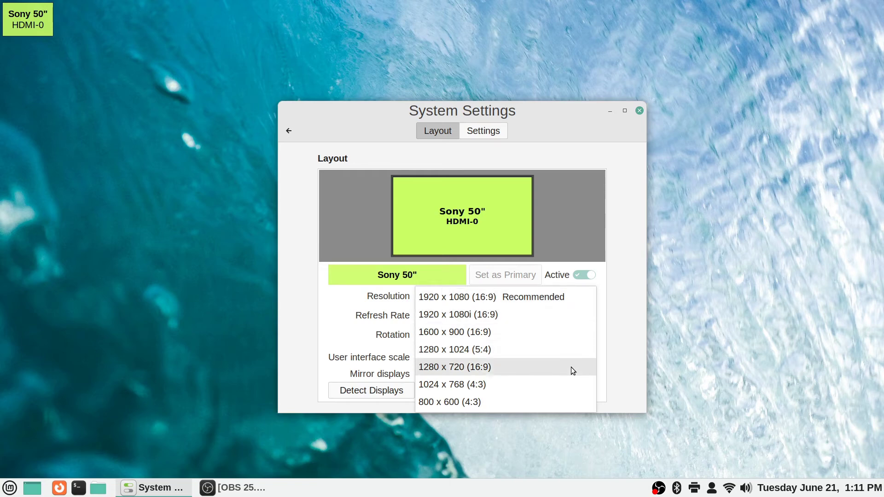
key("Up")
key("Home")
key("Down")
key("Down")
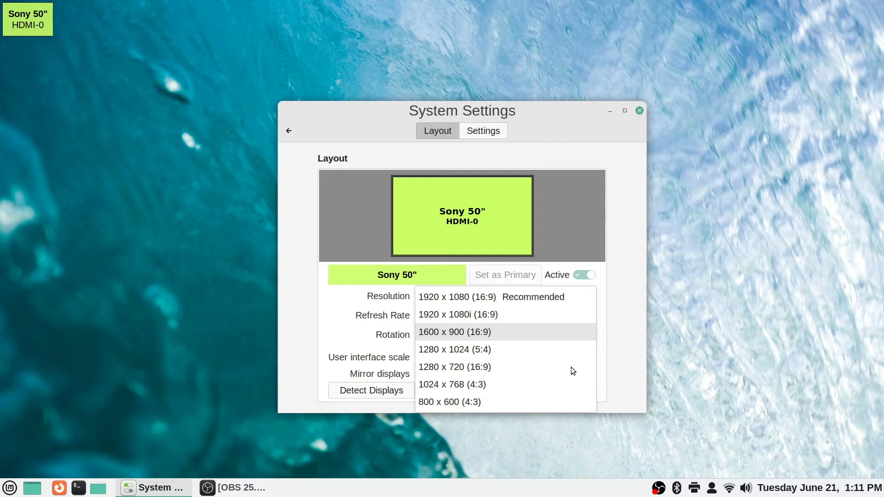
Step: Choose 1920 x 1080 (16:9) Recommended and confirm it stays selected
key("Up")
key("Up")
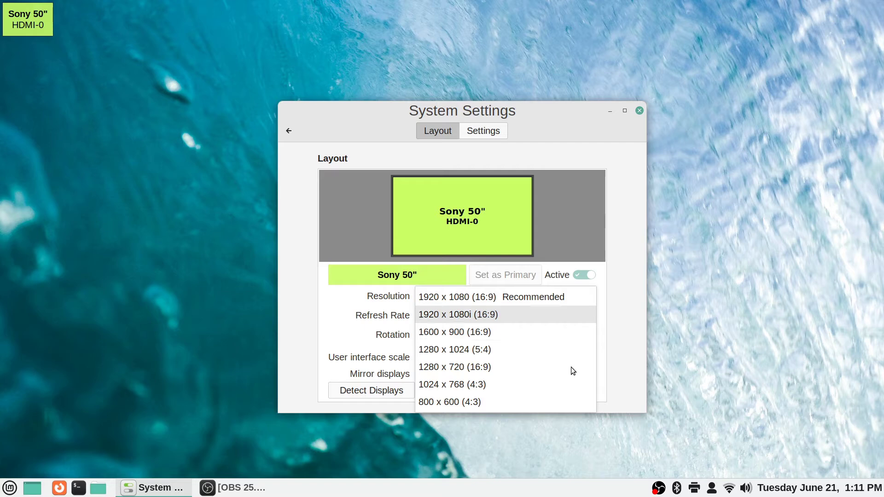
key("Return")
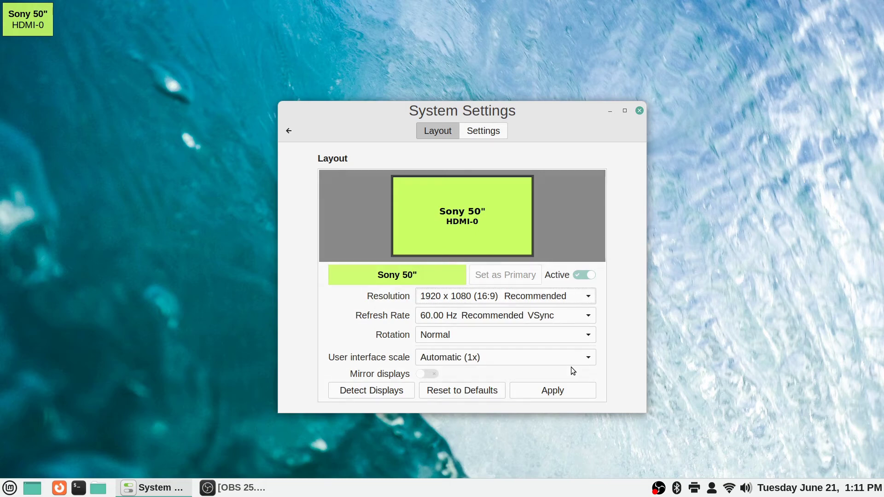
key("space")
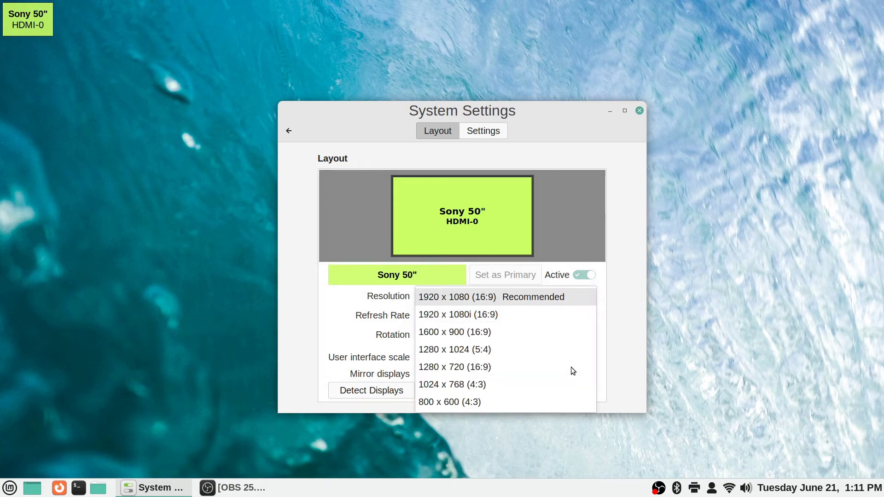
key("Return")
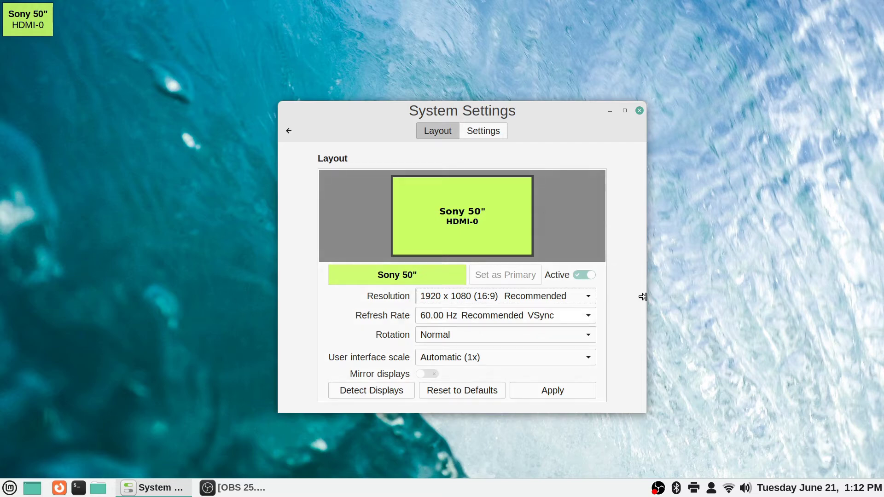
key("space")
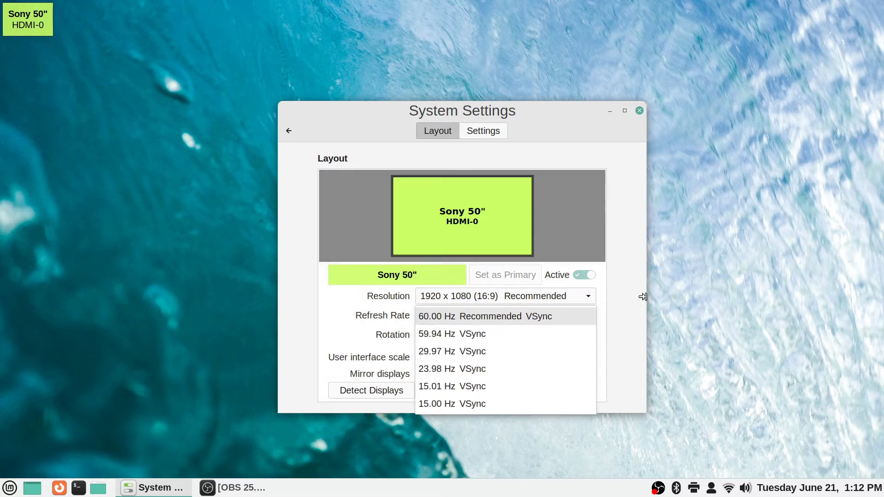
key("Down")
key("Down")
key("Down")
key("Down")
key("Down")
key("Up")
key("Up")
key("Up")
key("Up")
key("Up")
key("Down")
key("Down")
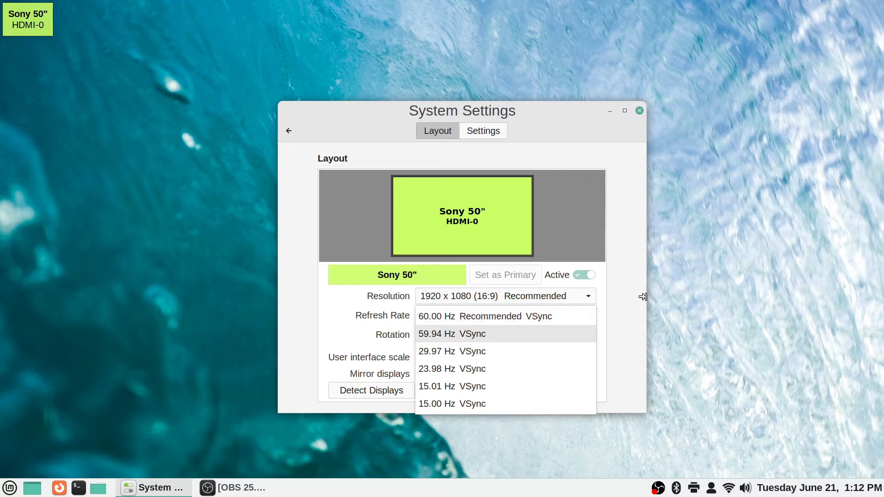
key("Up")
key("Down")
key("Up")
key("Down")
key("Up")
key("Up")
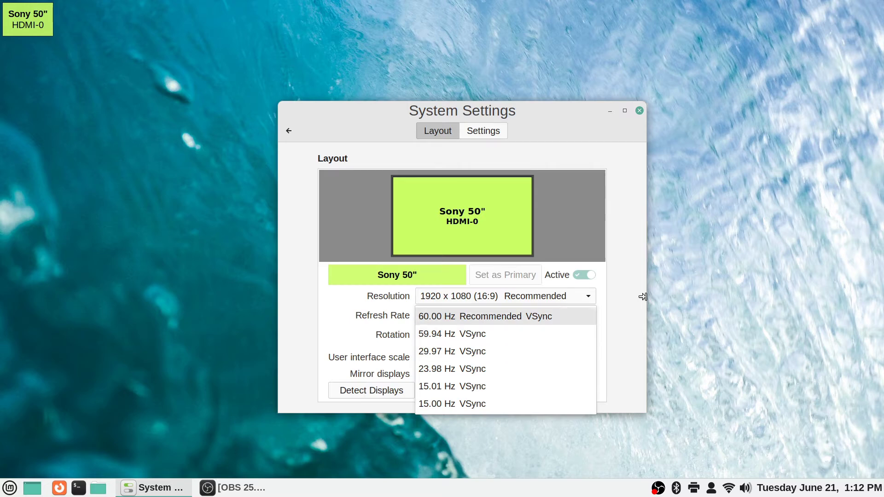
key("Return")
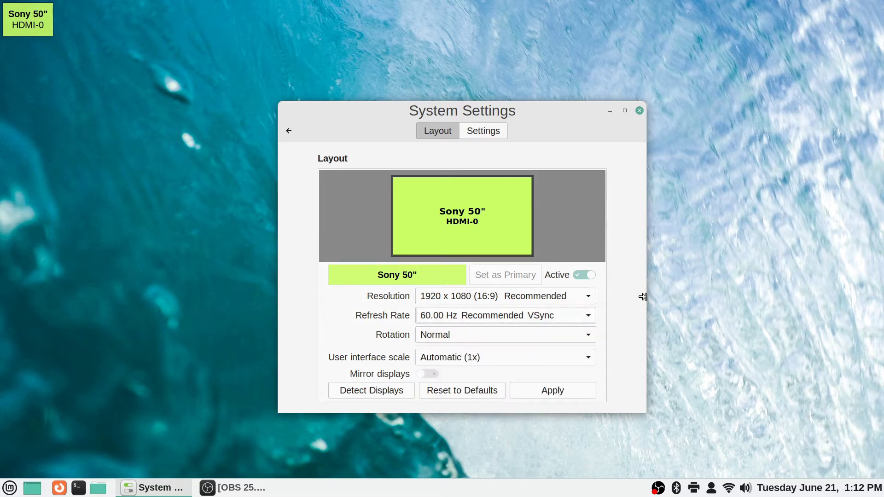
key("space")
key("Down")
key("Down")
key("Up")
key("Up")
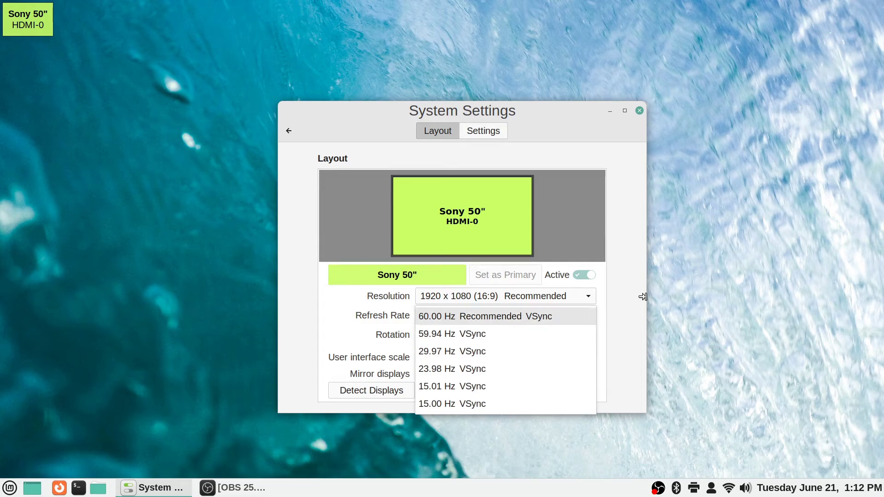
key("Return")
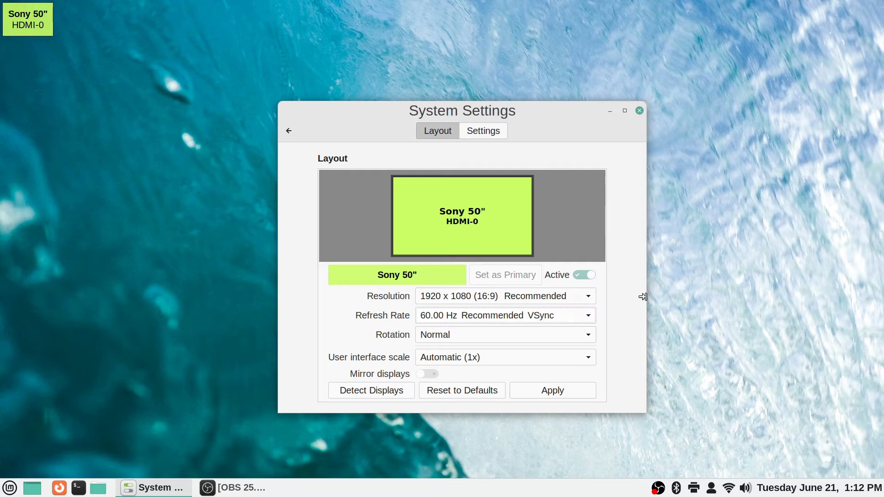
key("space")
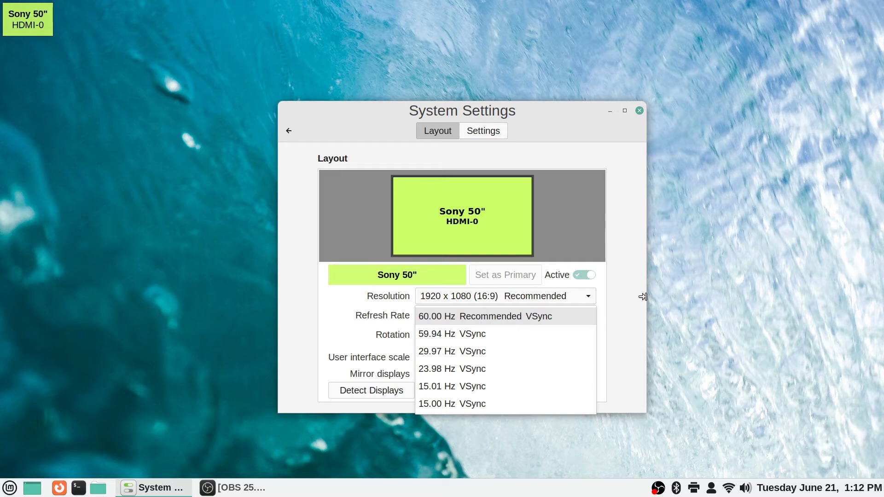
key("Return")
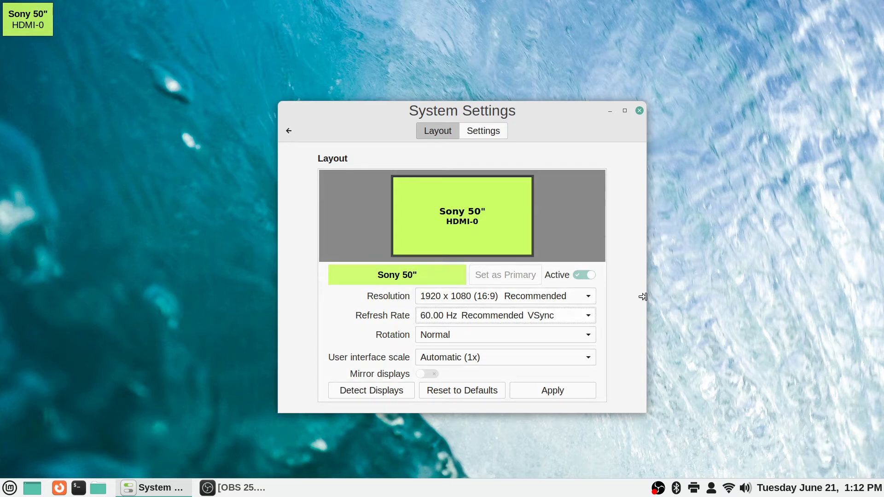
key("shift+Tab")
key("space")
key("Return")
key("space")
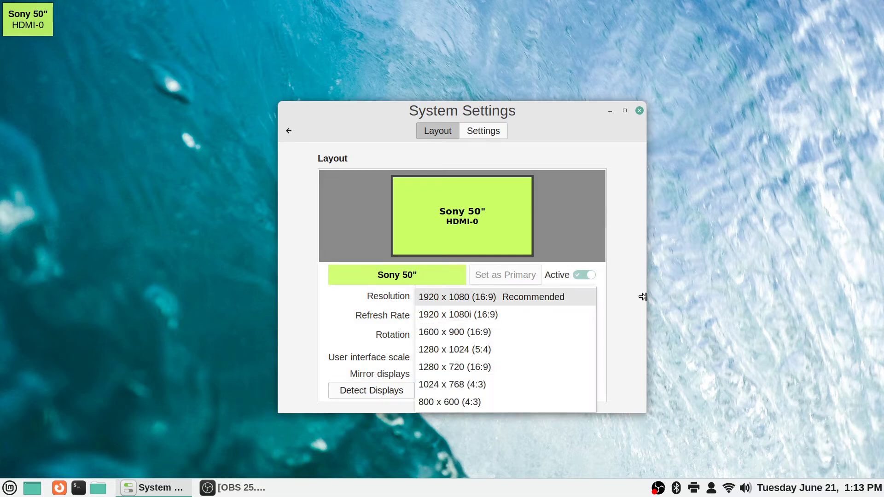
key("Return")
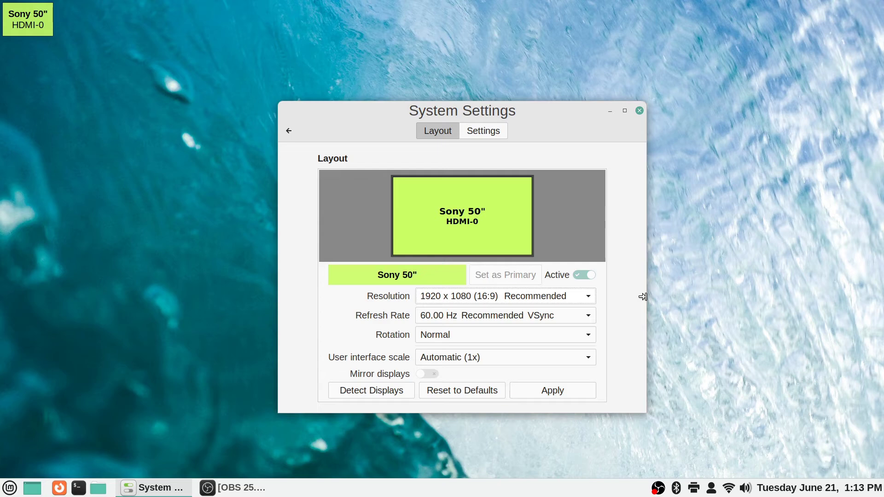
key("Tab")
key("space")
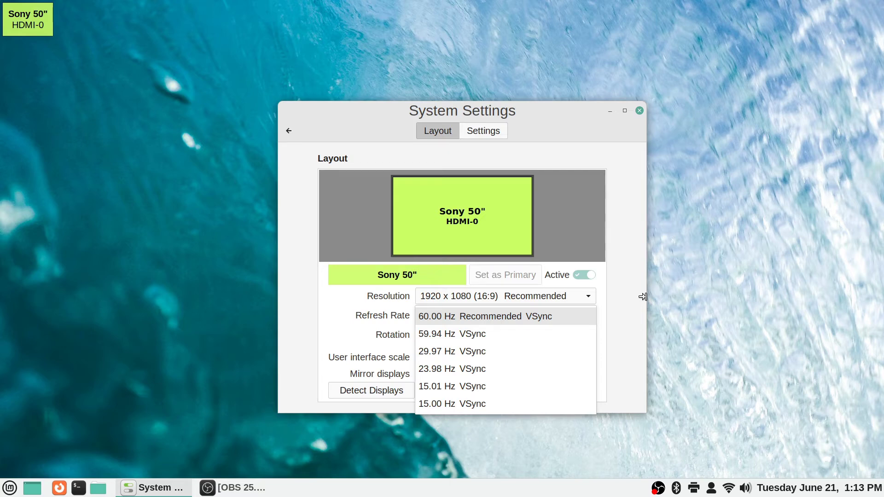
key("Return")
key("shift+Tab")
key("space")
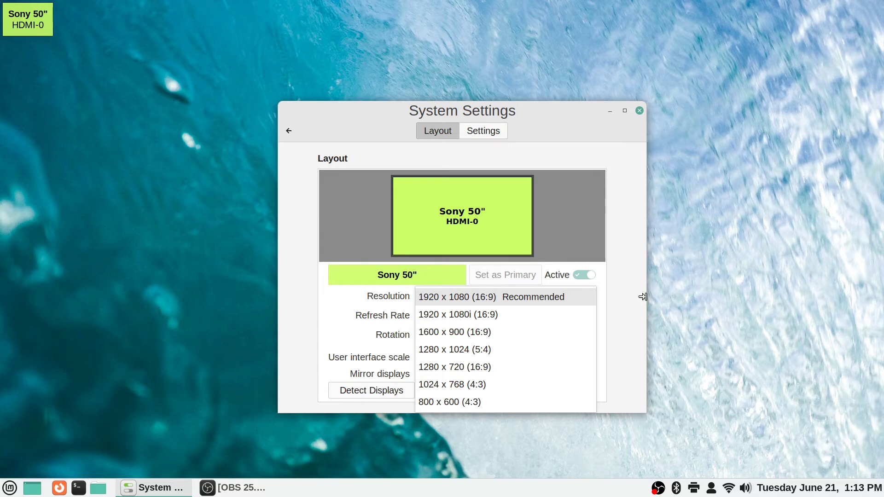
key("Return")
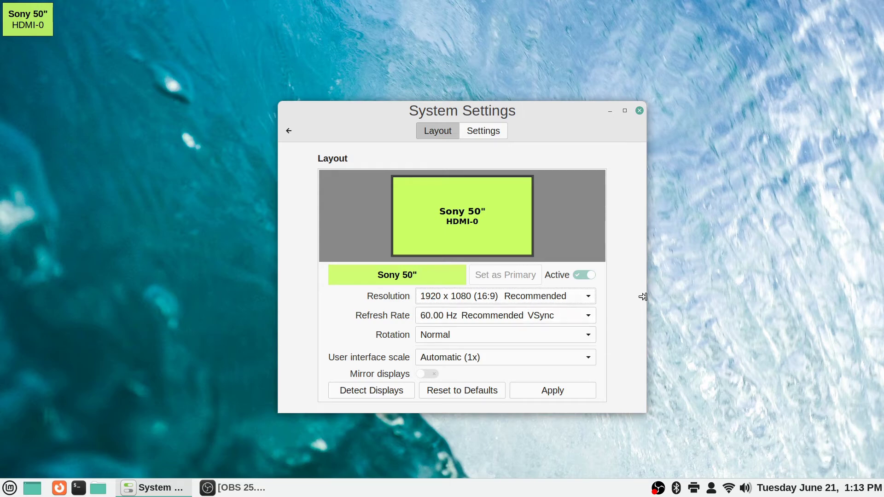
key("space")
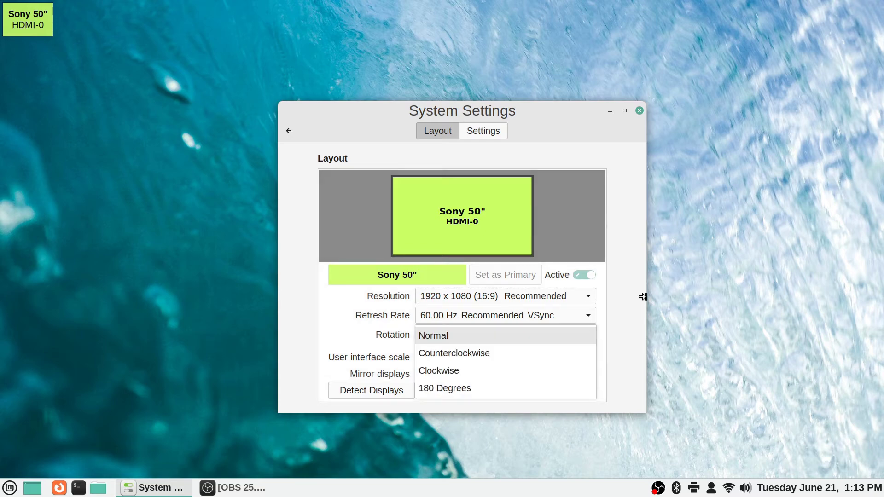
key("Down")
key("Down")
key("Down")
key("Up")
key("Up")
key("Down")
key("Down")
key("Down")
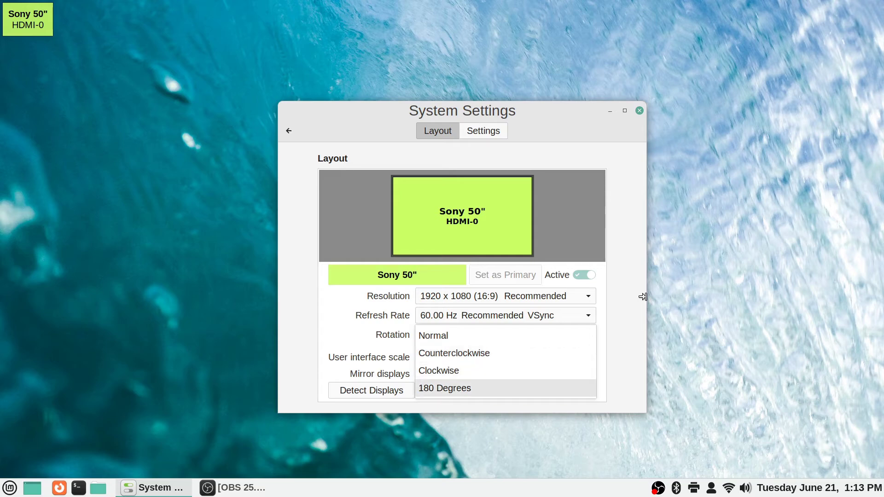
key("Return")
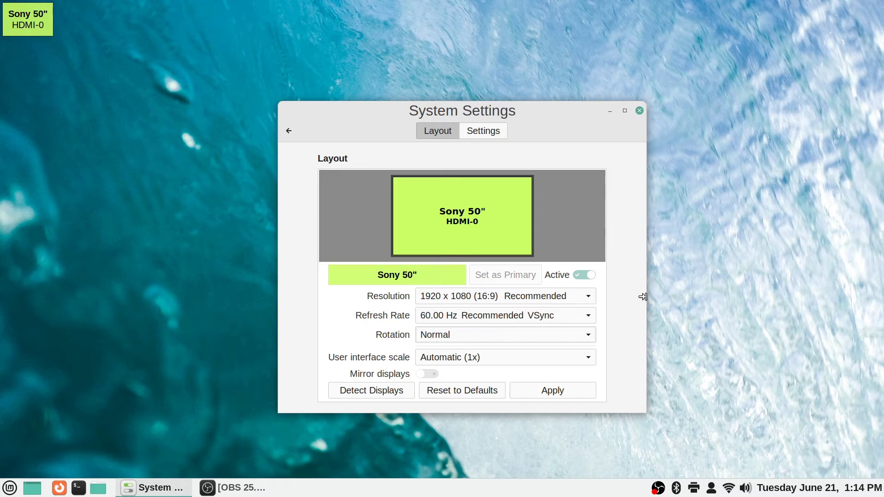
key("space")
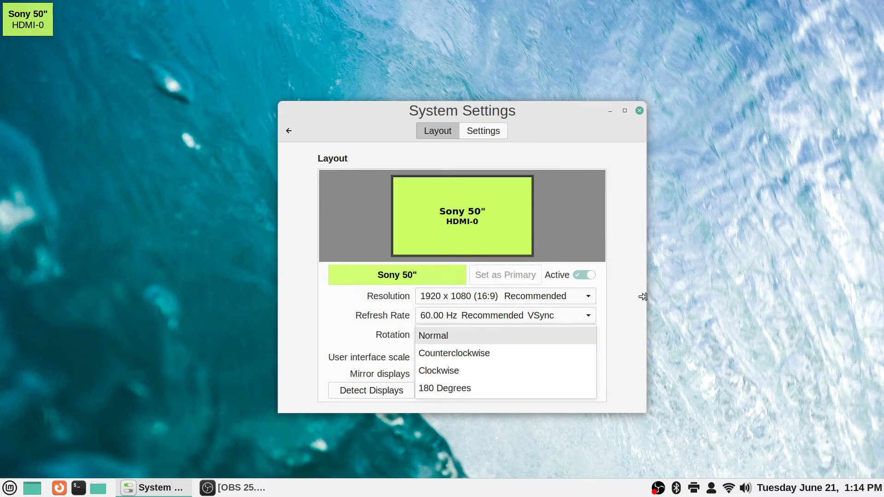
key("Down")
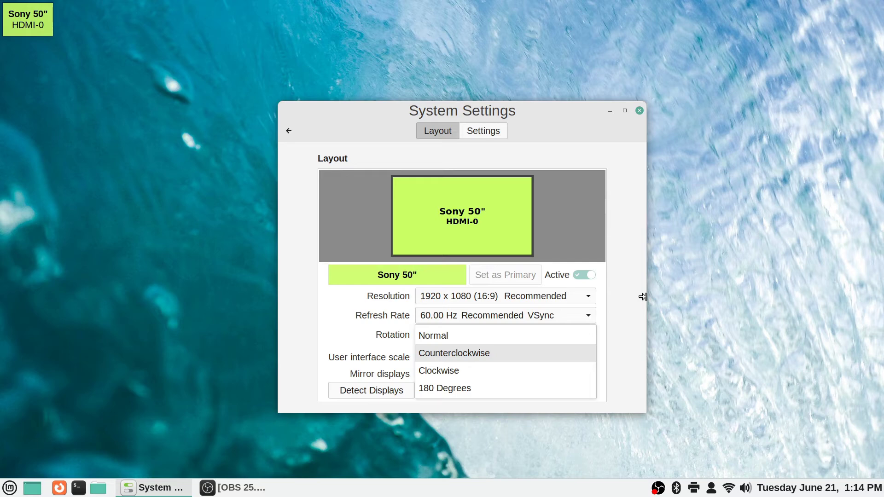
key("Down")
key("Up")
key("Down")
key("Up")
key("Down")
key("Up")
key("Up")
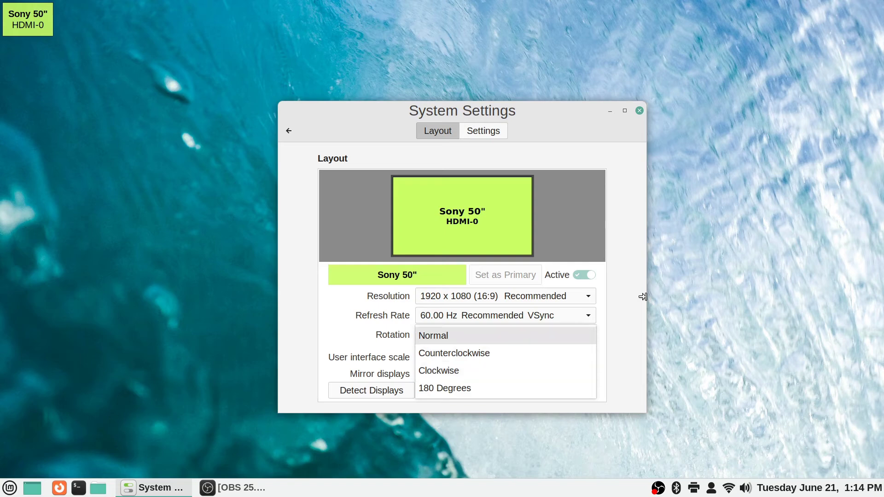
key("Down")
key("Down")
key("Up")
key("Down")
key("Up")
key("Up")
key("Escape")
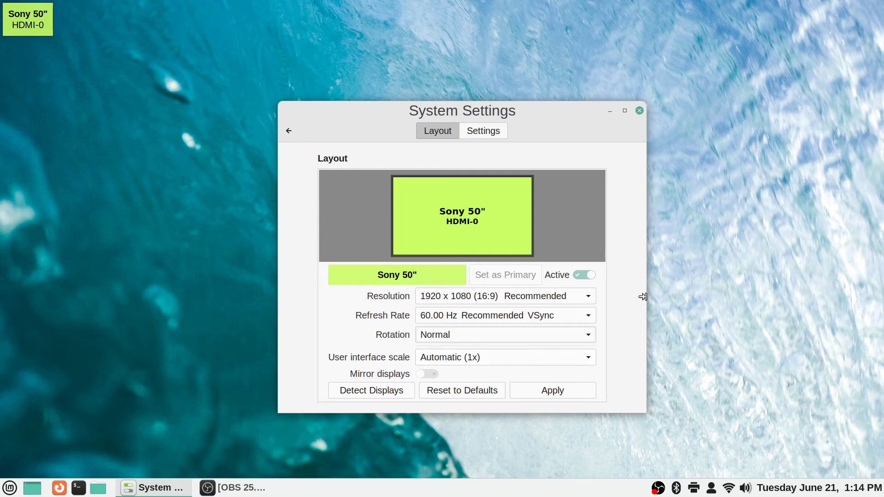
key("Tab")
key("space")
key("Down")
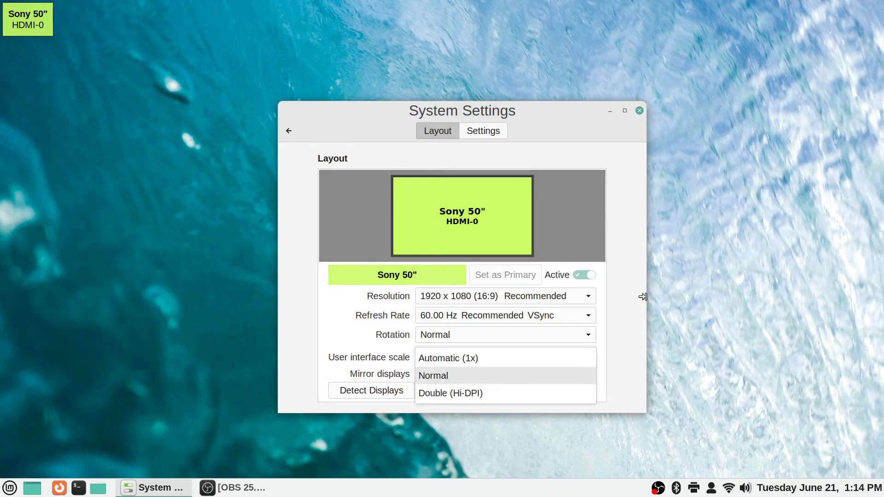
key("Down")
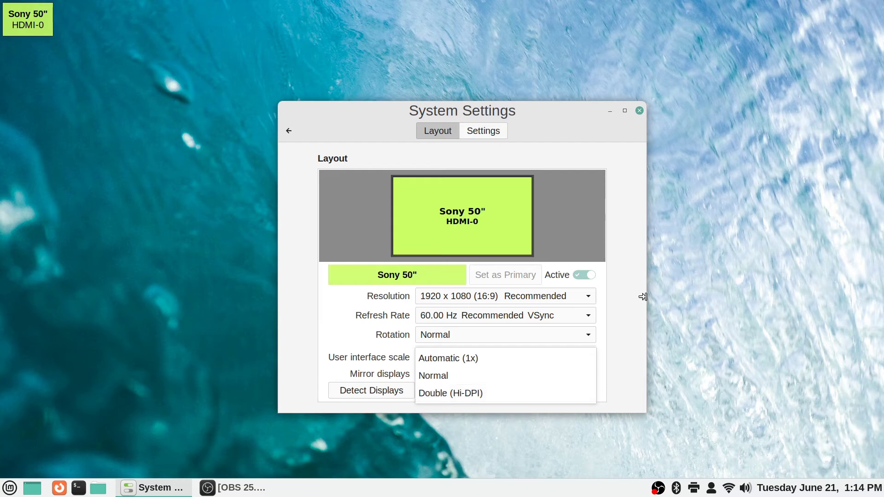
key("Up")
key("Up")
key("Return")
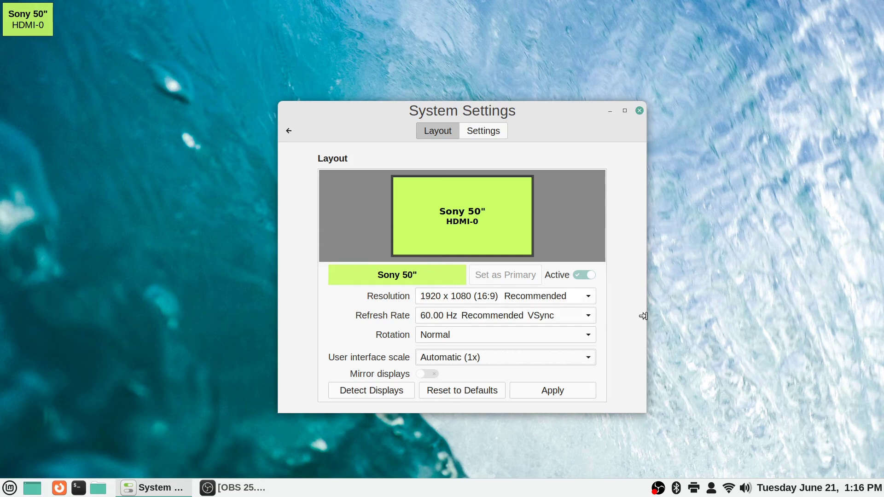
key("space")
key("Down")
key("Down")
key("Down")
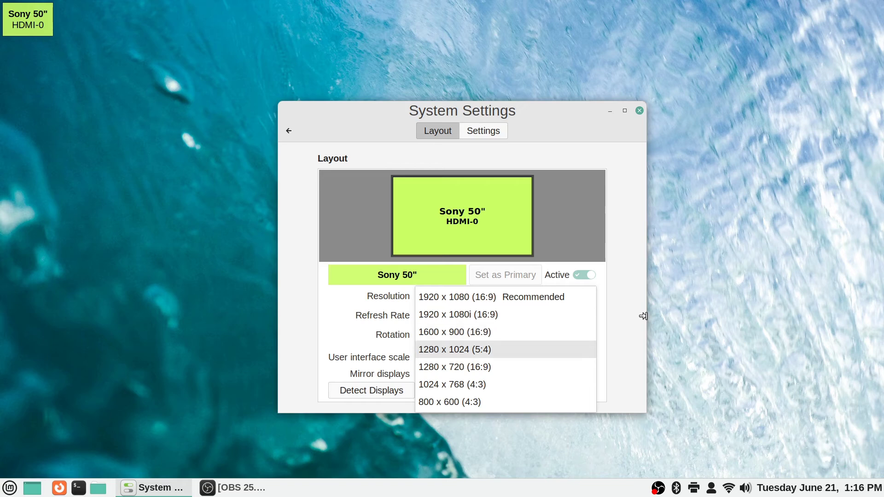
key("Down")
key("Up")
key("Up")
key("Down")
key("Down")
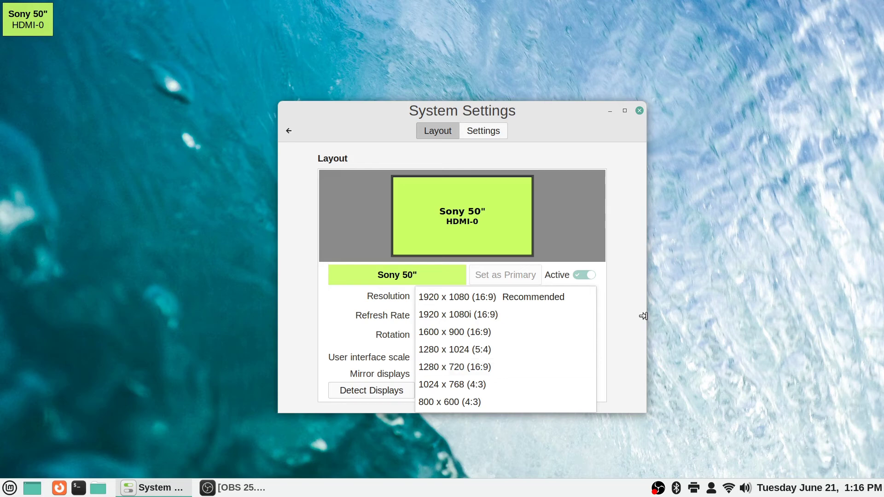
key("Escape")
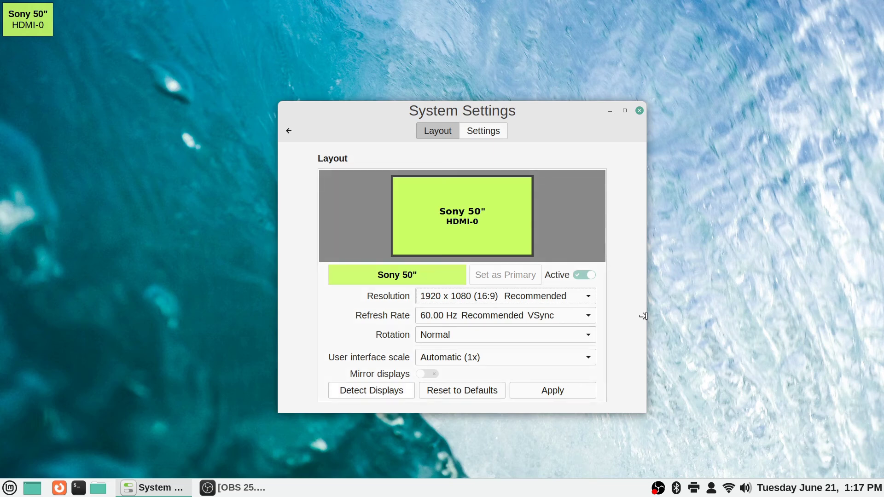
key("Return")
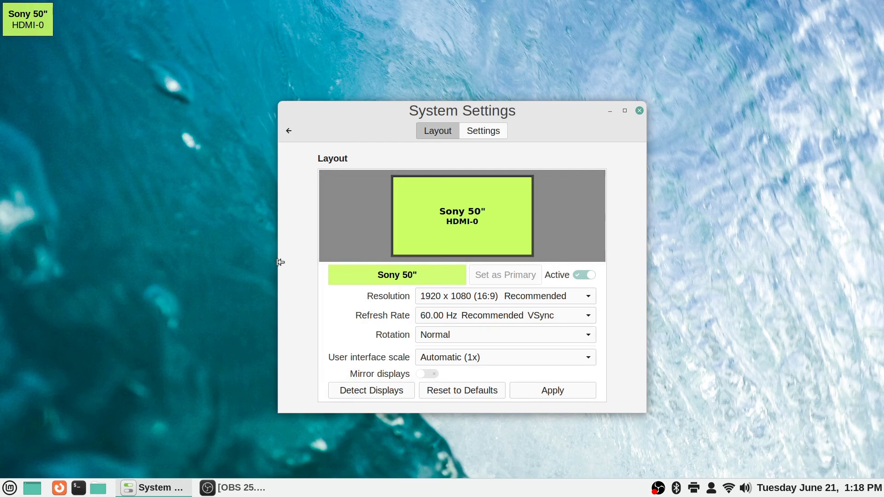
key("ctrl+Page_Down")
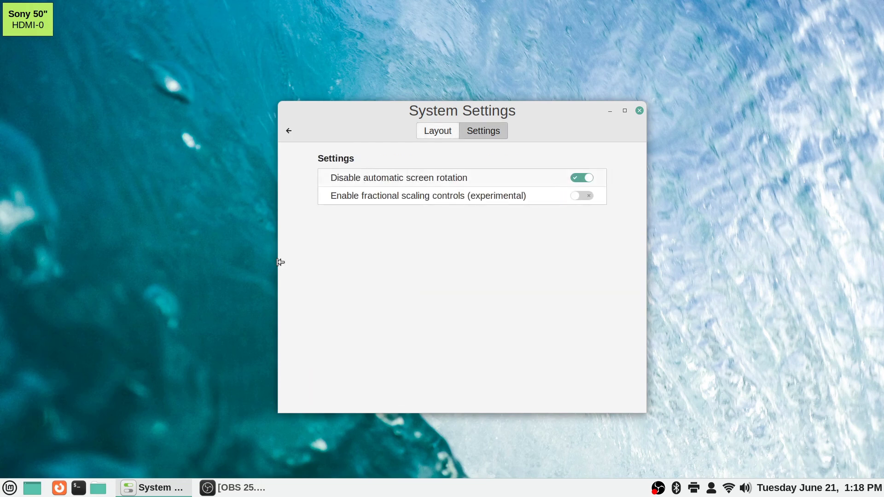
key("Tab")
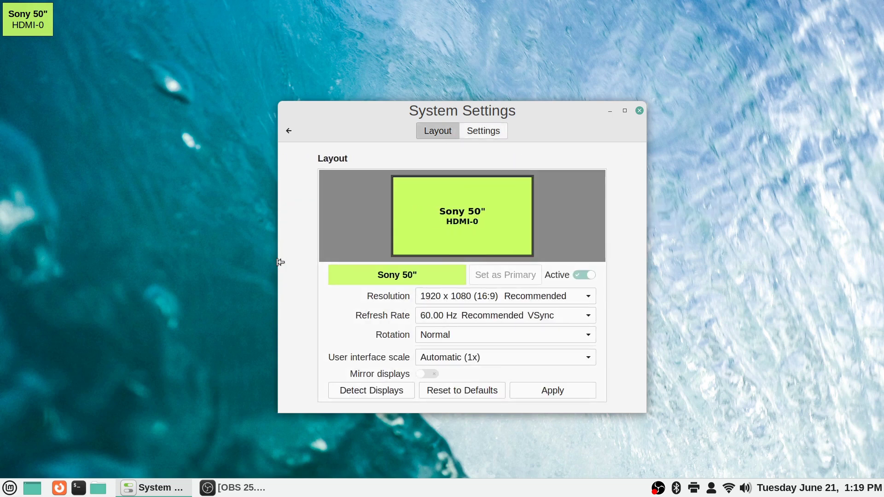
Step: Keep the interface scale at Automatic (1x) after previewing the Normal option
key("space")
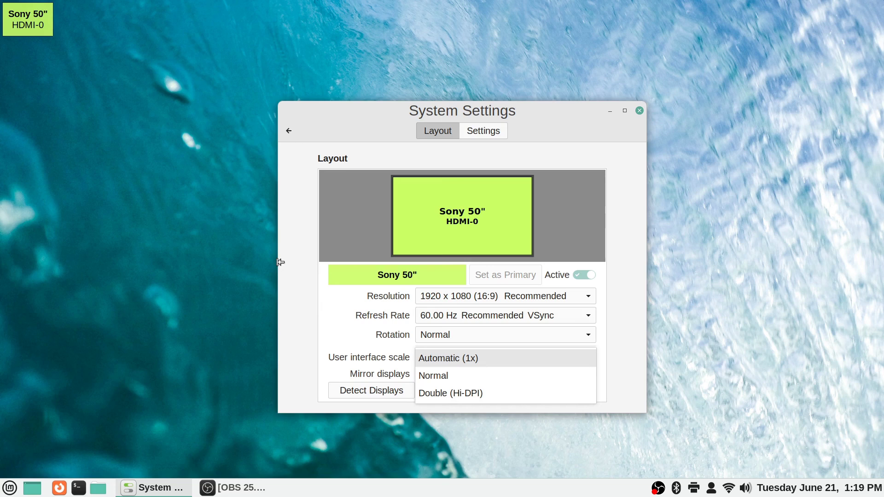
key("Down")
key("Up")
key("Return")
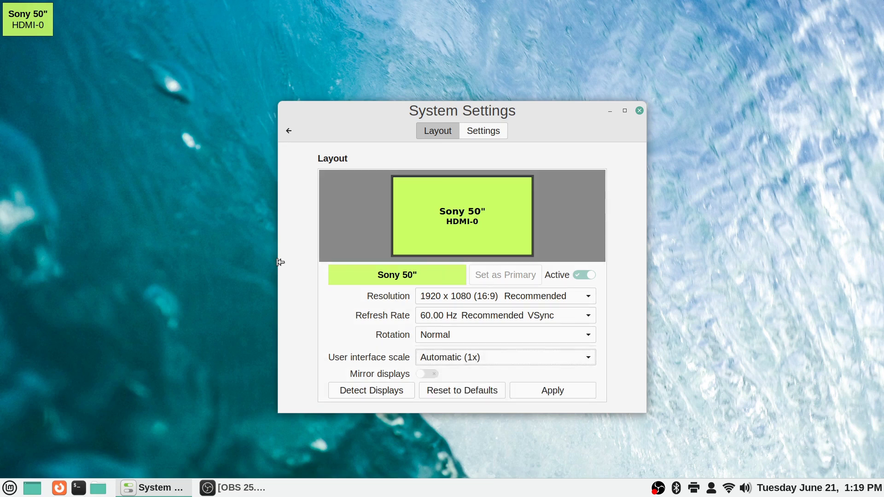
Step: Flip between the Settings and Layout pages, ending on the Sony 50" layout view
key("ctrl+Page_Down")
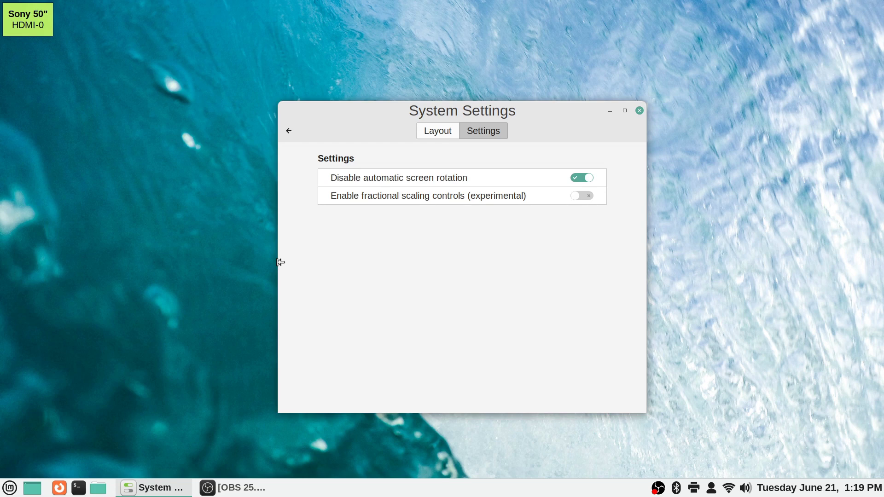
key("ctrl+Page_Up")
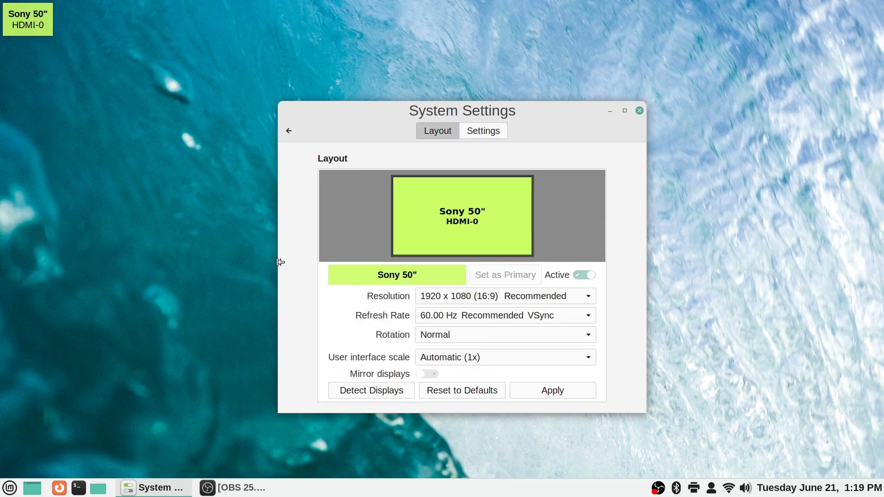
key("ctrl+Page_Down")
key("ctrl+Page_Up")
key("ctrl+Page_Down")
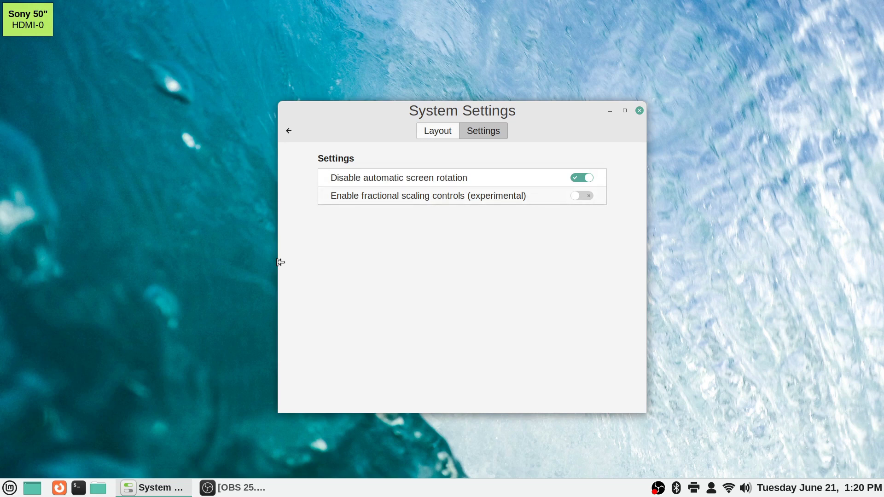
key("ctrl+Page_Up")
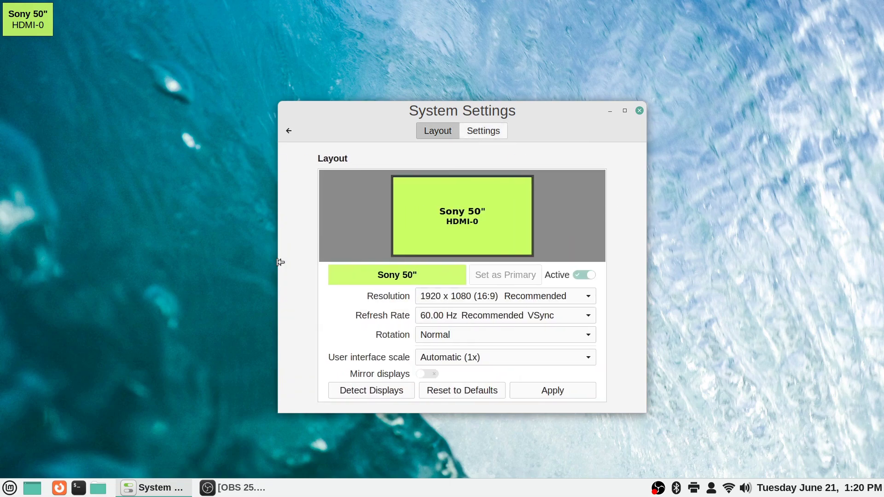